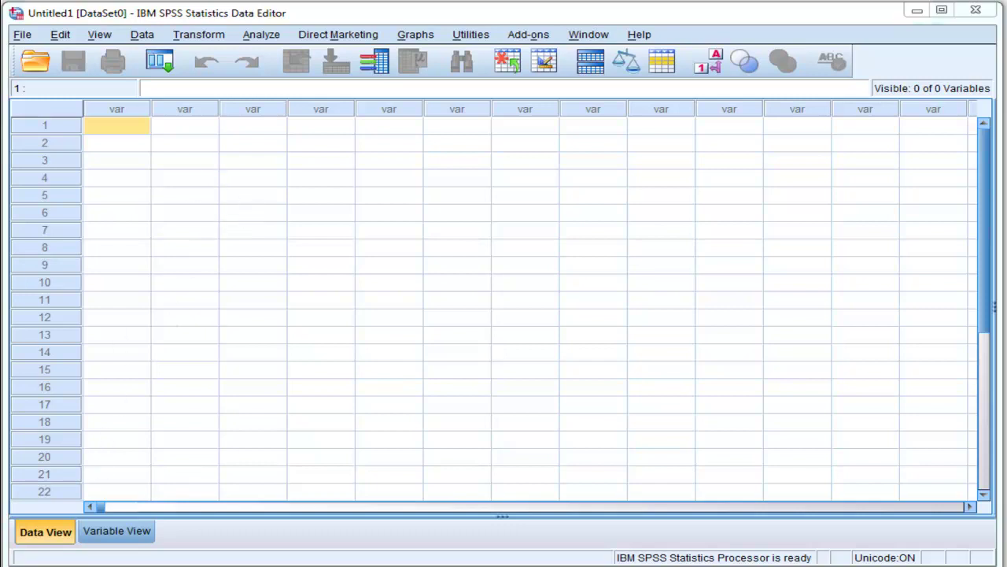
Step: On the how2stats page, select the full one-sample z-test syntax from the comment header through LIST z_statistic p_value cohens_d
click(917, 10)
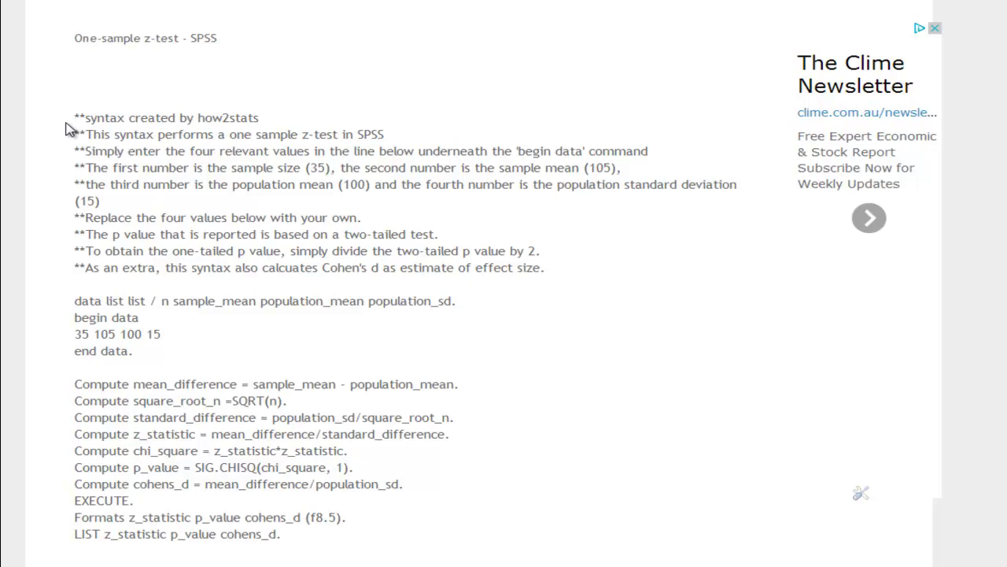
scroll(65, 130, up, 2)
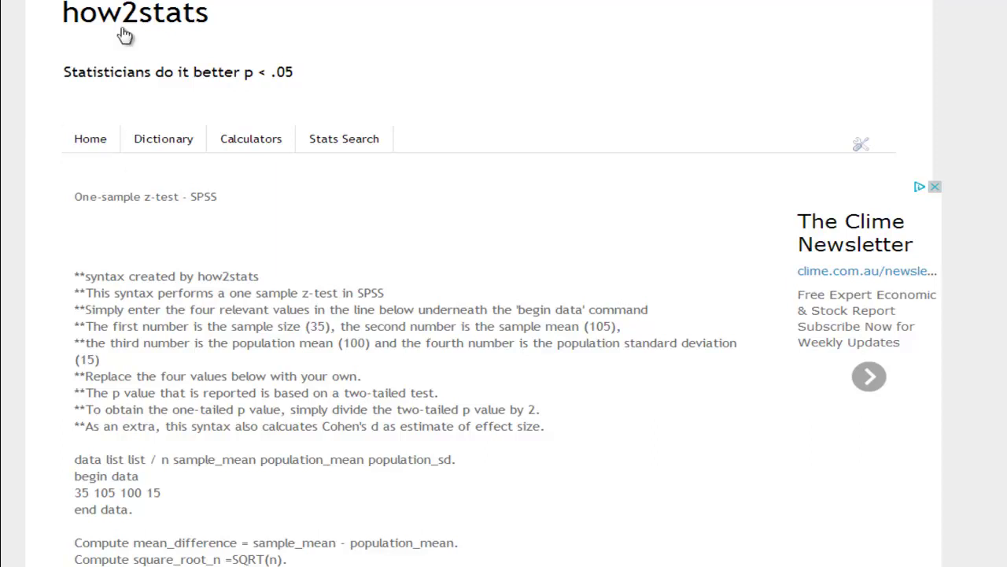
scroll(227, 213, down, 1)
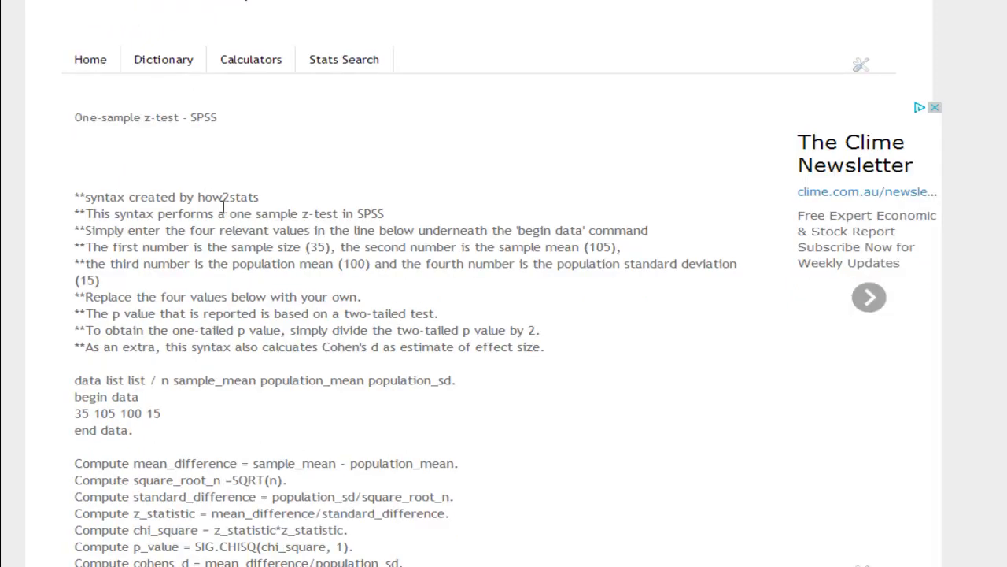
scroll(226, 209, down, 1)
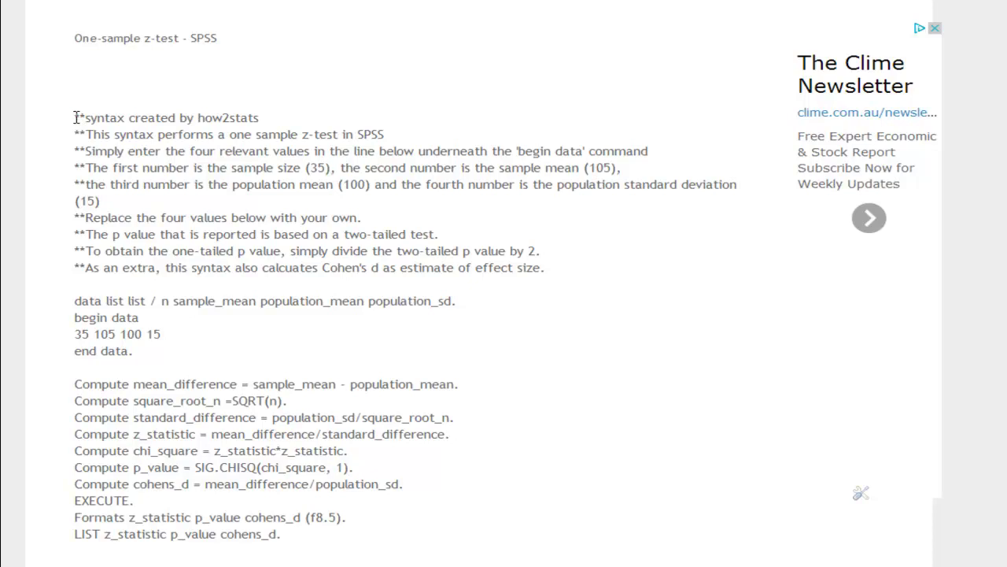
drag(76, 117, 320, 533)
key(ctrl+c)
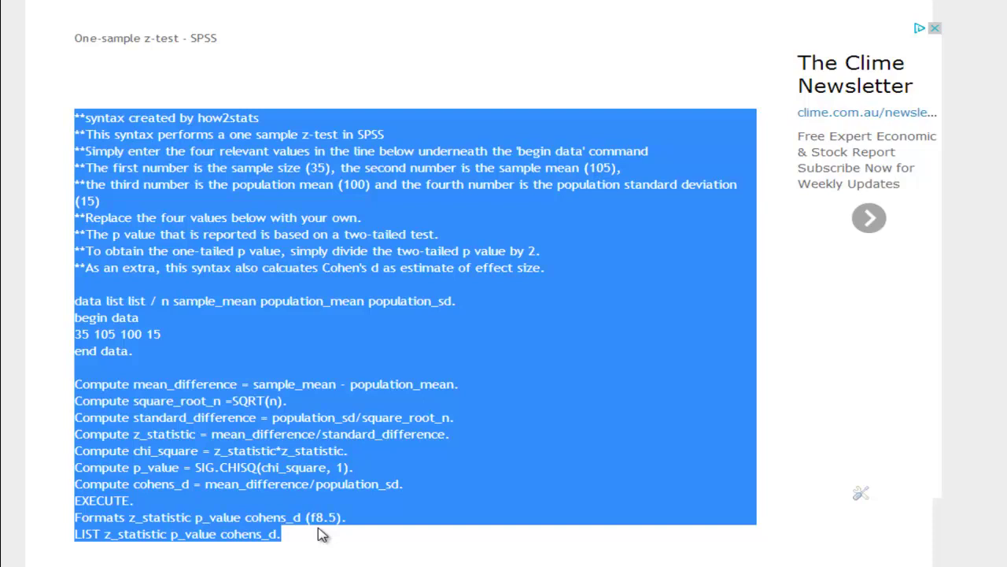
Step: Create a new SPSS syntax document and paste in the copied z-test syntax
click(270, 533)
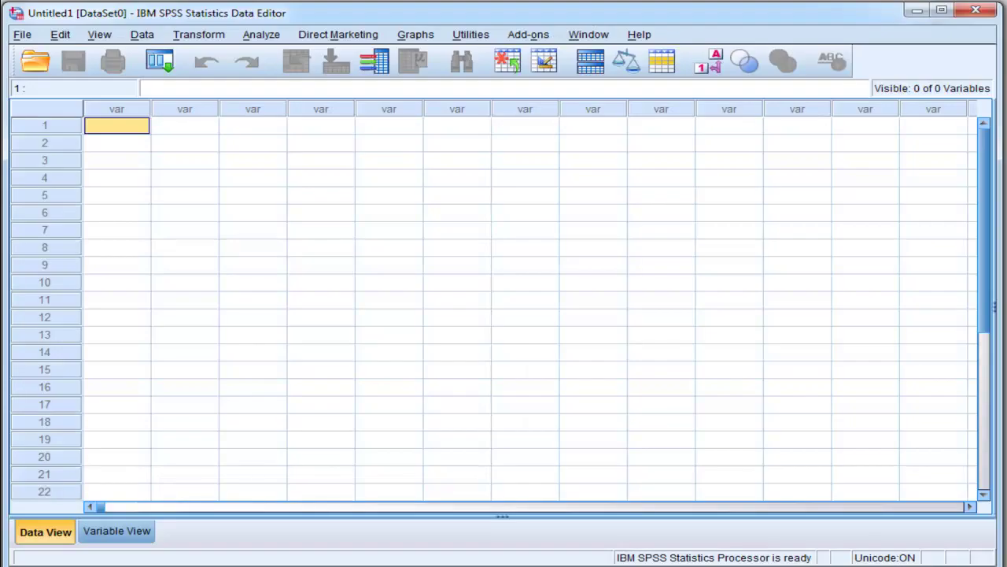
click(22, 34)
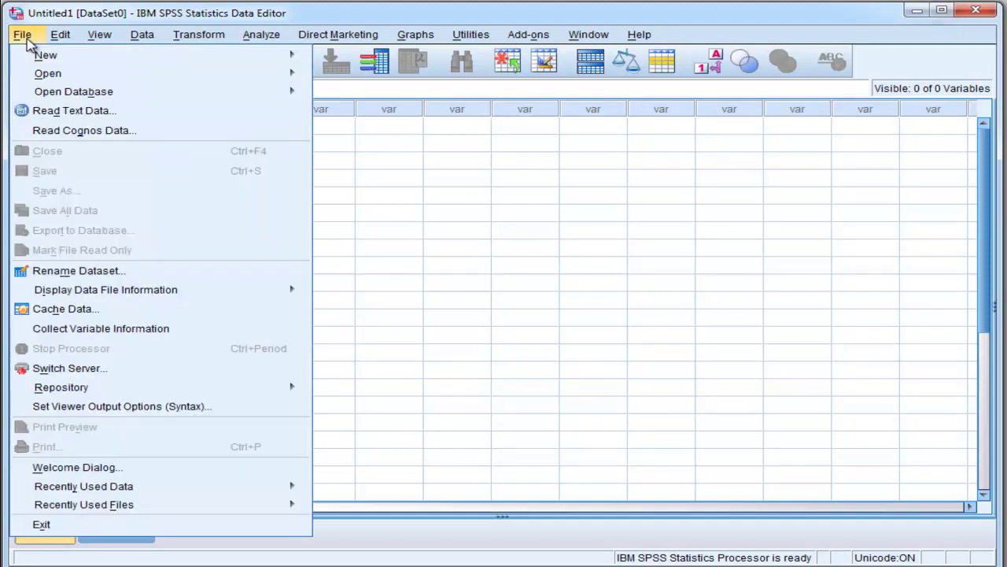
mouse_move(46, 56)
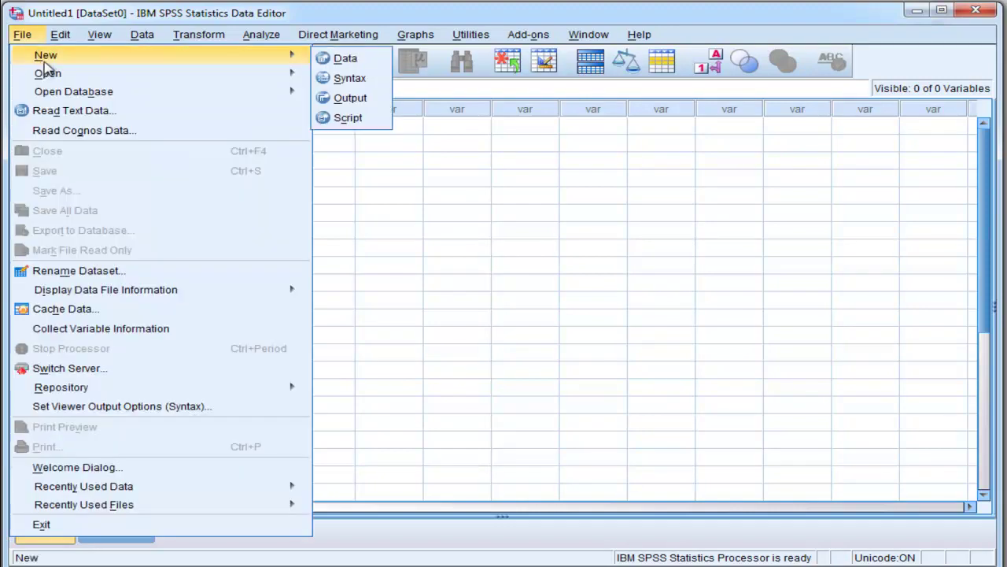
click(368, 79)
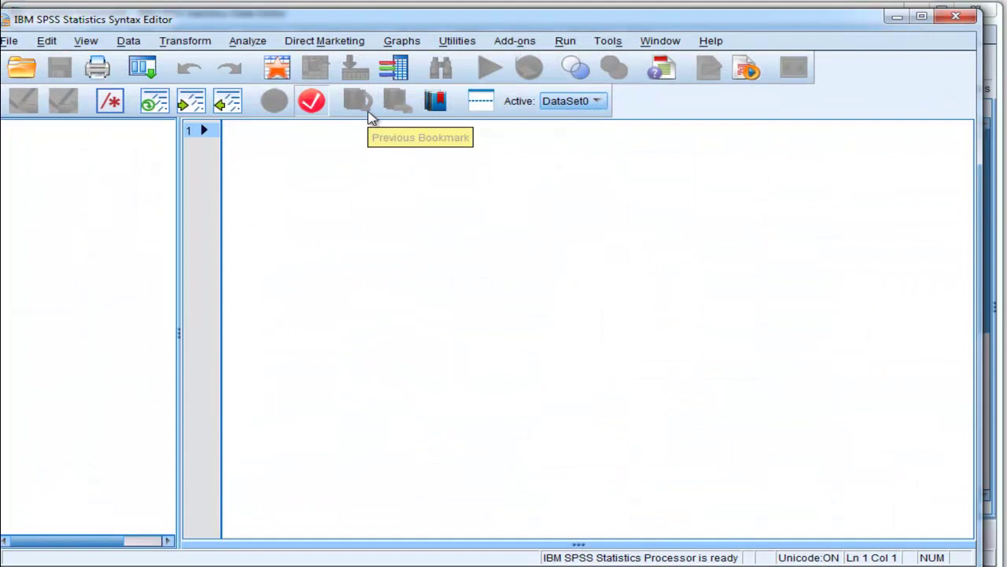
key(ctrl+v)
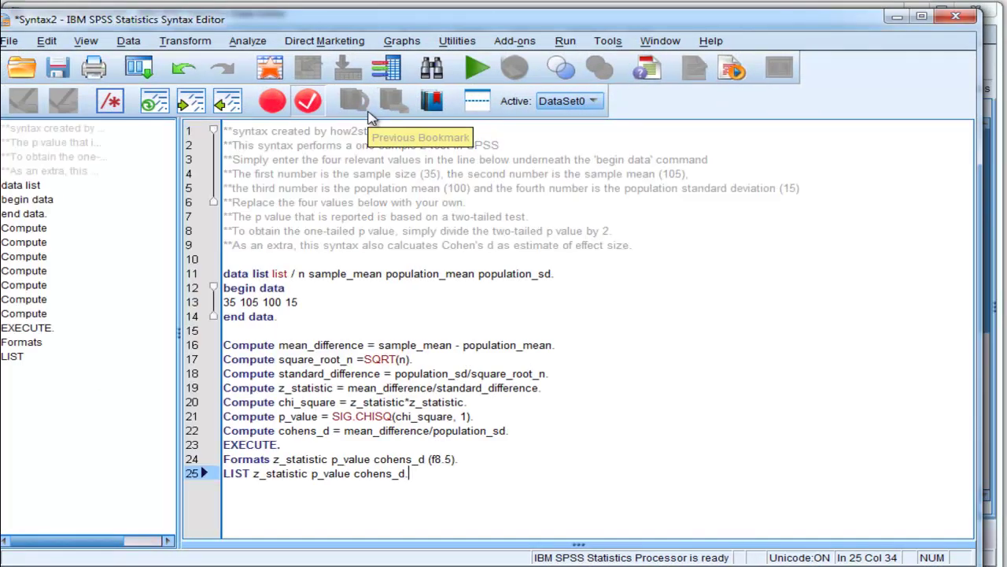
click(293, 264)
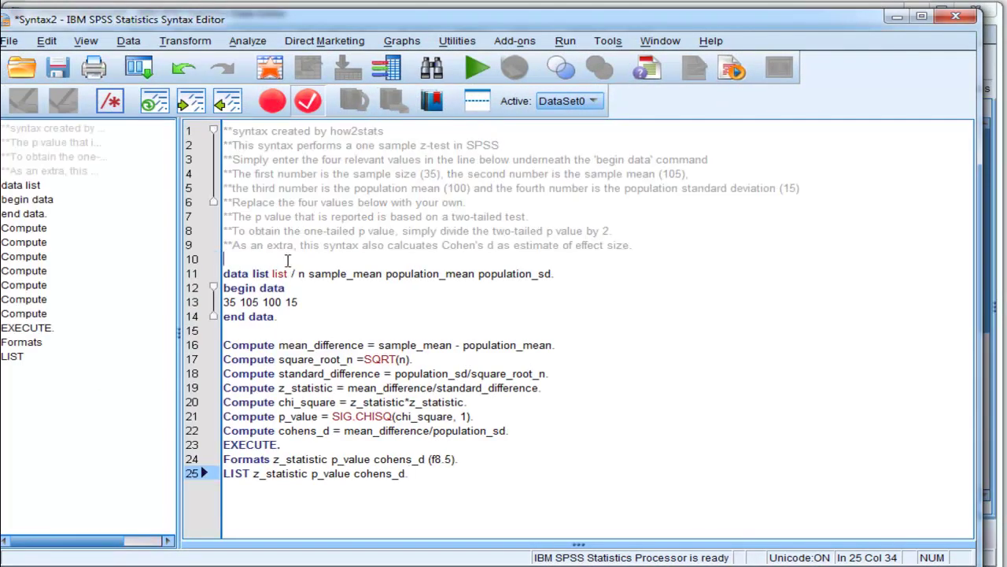
key(Up)
key(Up)
key(ctrl+Home)
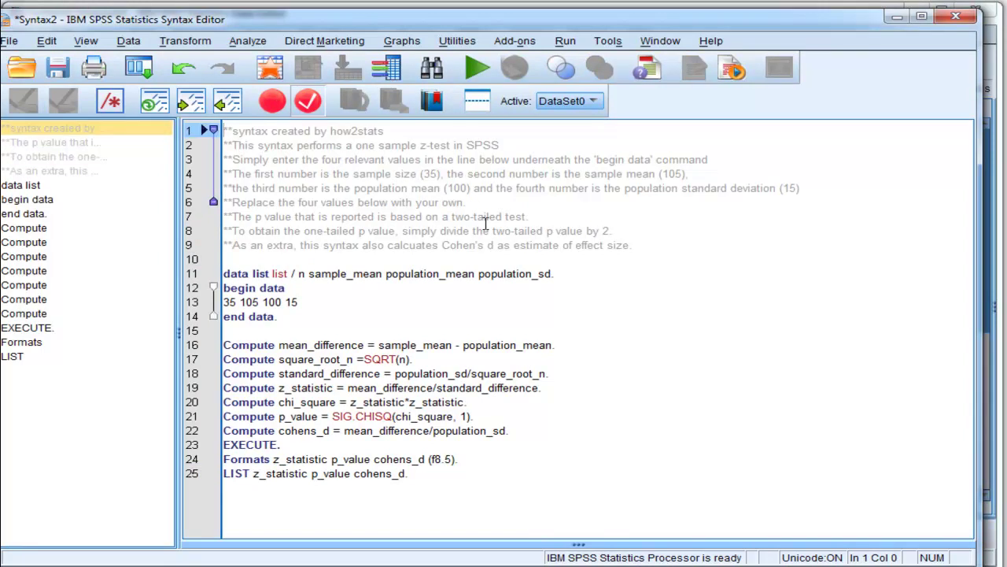
key(shift+Down)
key(shift+Down)
key(shift+Down)
key(shift+Down)
key(shift+Down)
key(shift+Down)
key(shift+Down)
key(shift+Down)
key(shift+Down)
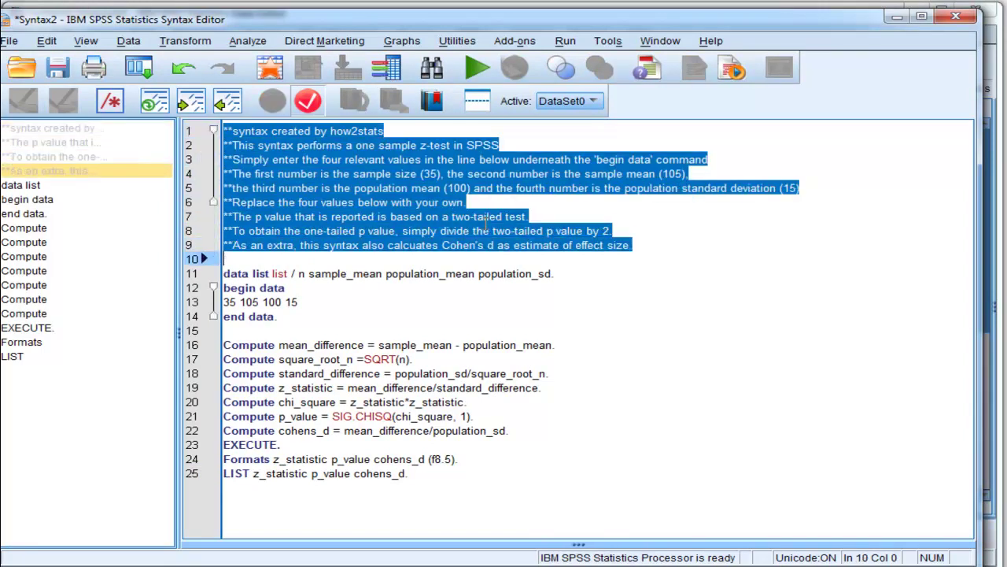
key(Up)
key(Up)
key(Up)
key(Up)
key(Up)
key(Up)
key(Up)
key(Up)
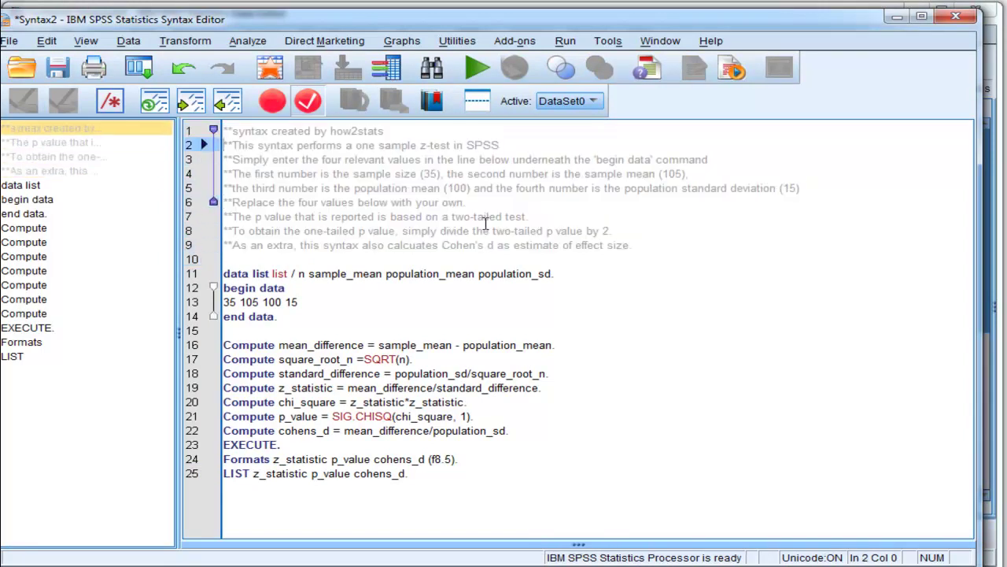
key(Down)
key(Down)
key(Down)
key(Down)
key(Down)
key(Down)
key(Down)
key(Down)
key(Down)
key(Down)
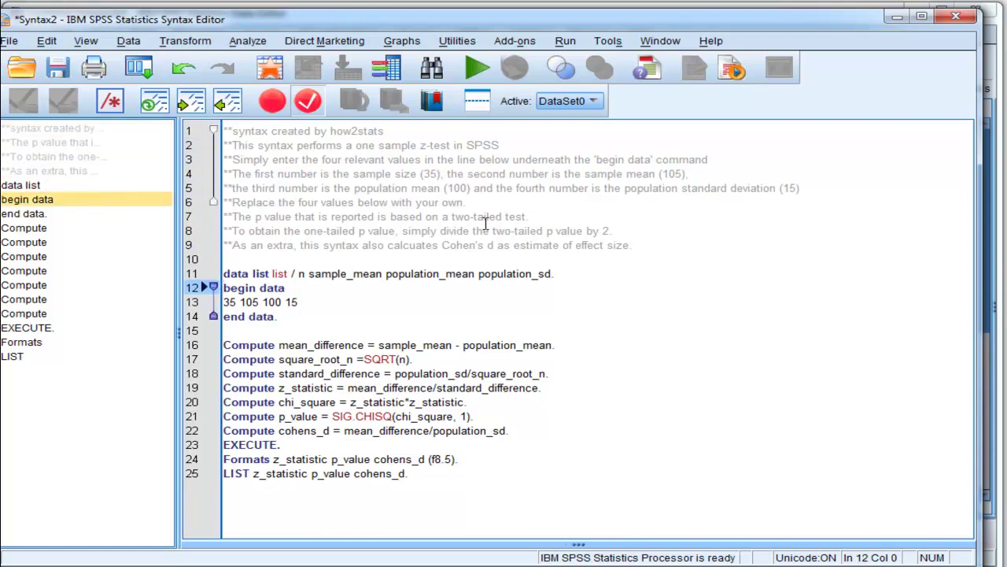
key(Down)
key(Down)
key(Up)
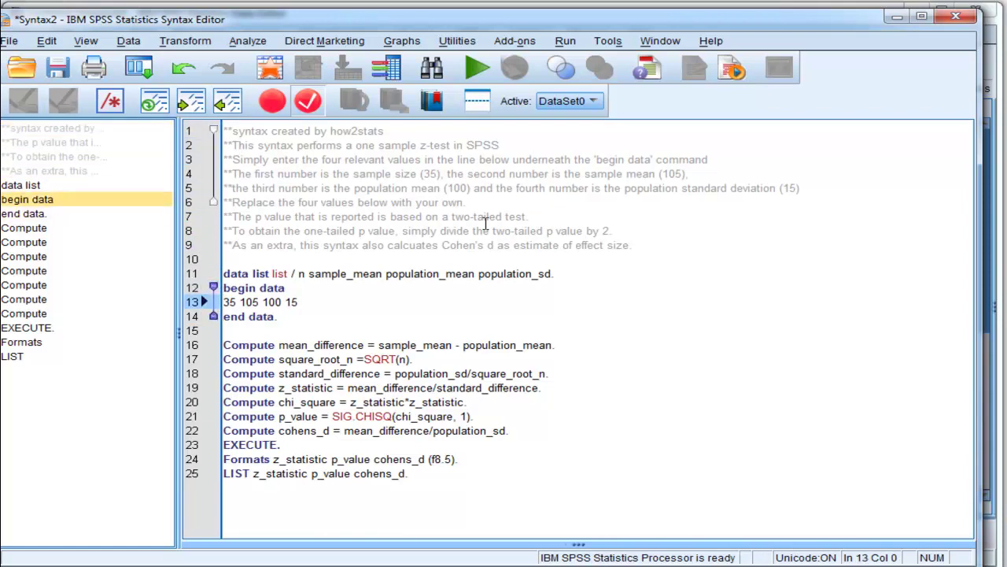
key(shift+Right)
key(shift+Right)
key(shift+Right)
key(shift+Right)
key(shift+Right)
key(shift+Right)
key(shift+Right)
key(shift+Right)
key(shift+Right)
key(shift+Right)
key(shift+Right)
key(shift+Right)
key(shift+Right)
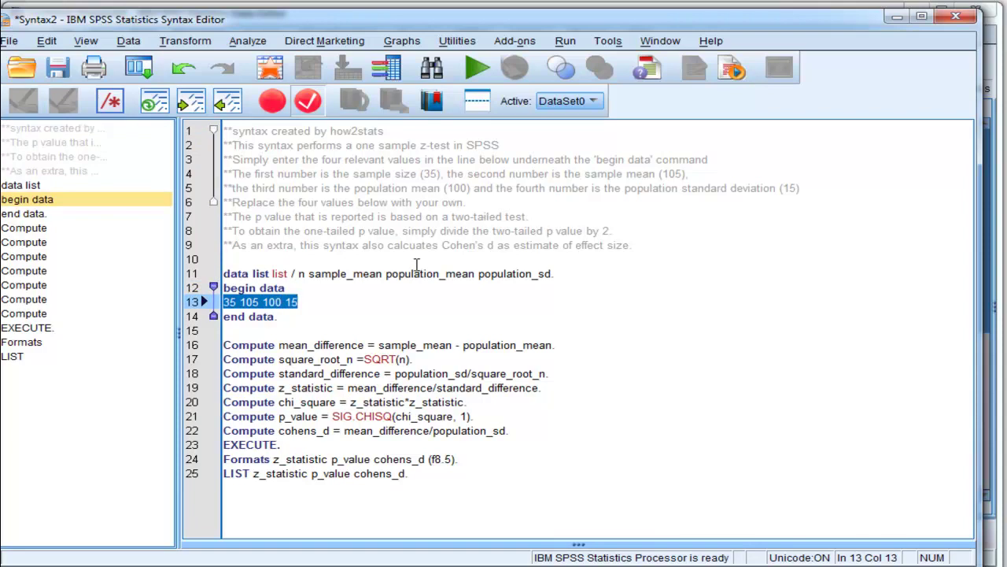
click(295, 288)
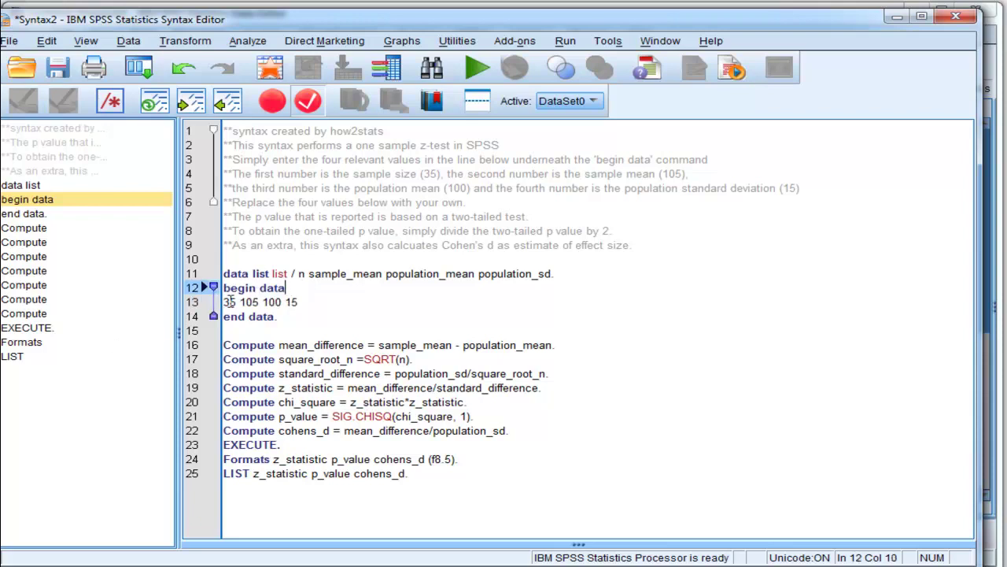
click(225, 301)
key(shift+Right)
key(shift+Right)
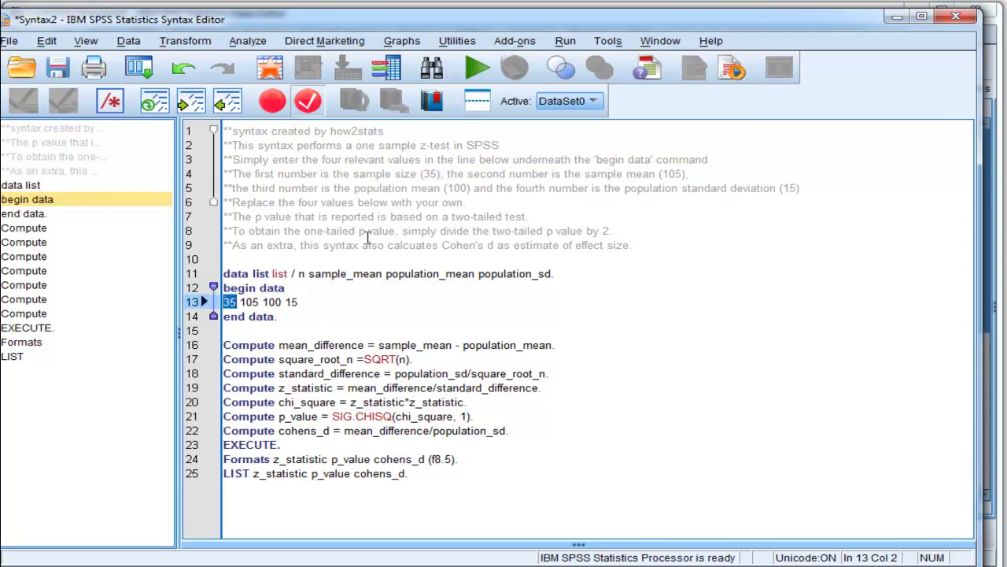
key(Left)
key(Left)
key(Left)
key(shift+Right)
key(shift+Right)
key(Right)
key(shift+Right)
key(shift+Right)
key(shift+Right)
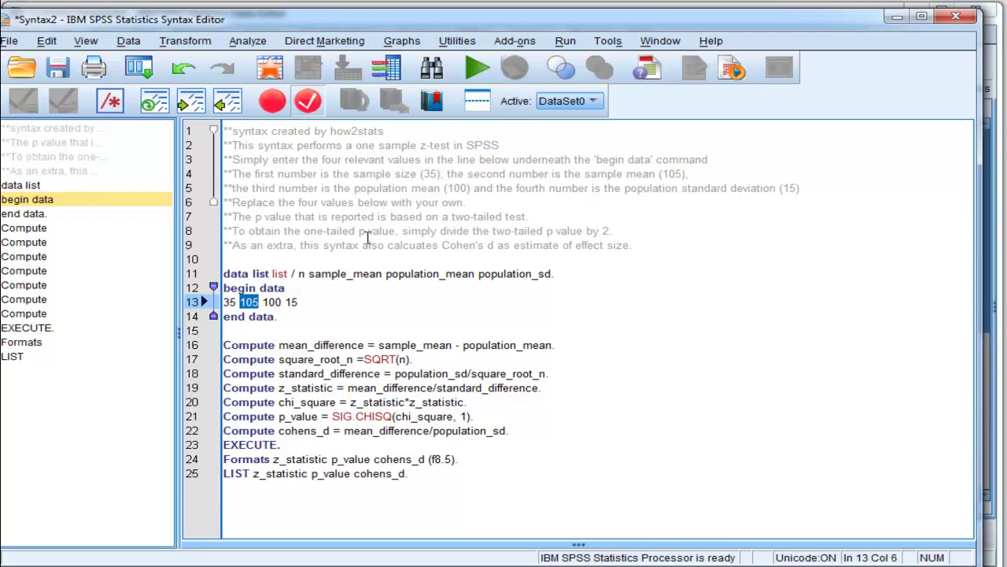
key(Left)
key(Right)
key(Right)
key(Up)
key(Right)
key(Down)
key(shift+Right)
key(shift+Right)
key(shift+Right)
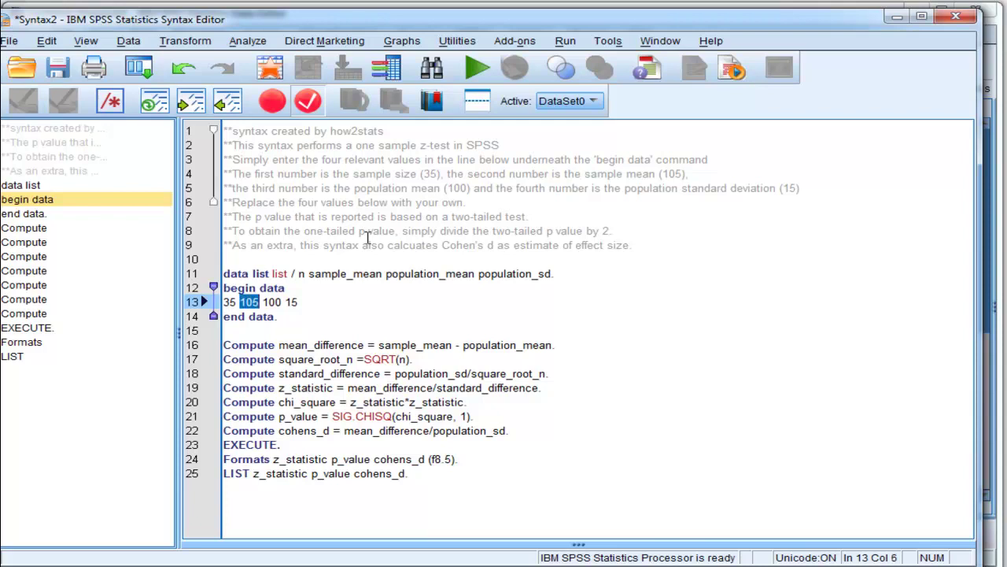